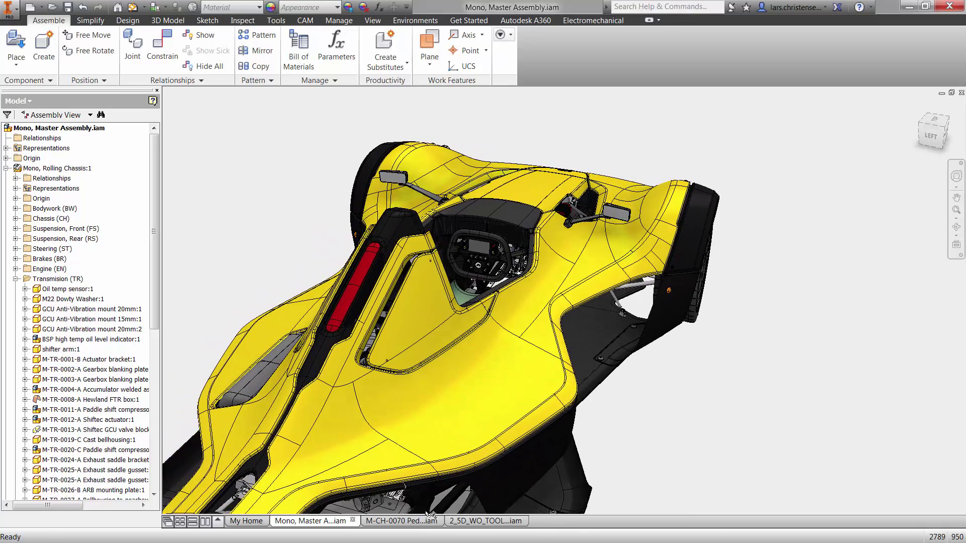
- Switch to the M-CH-0070 Pedal box assembly and select its third pedal arm
left_click(403, 521)
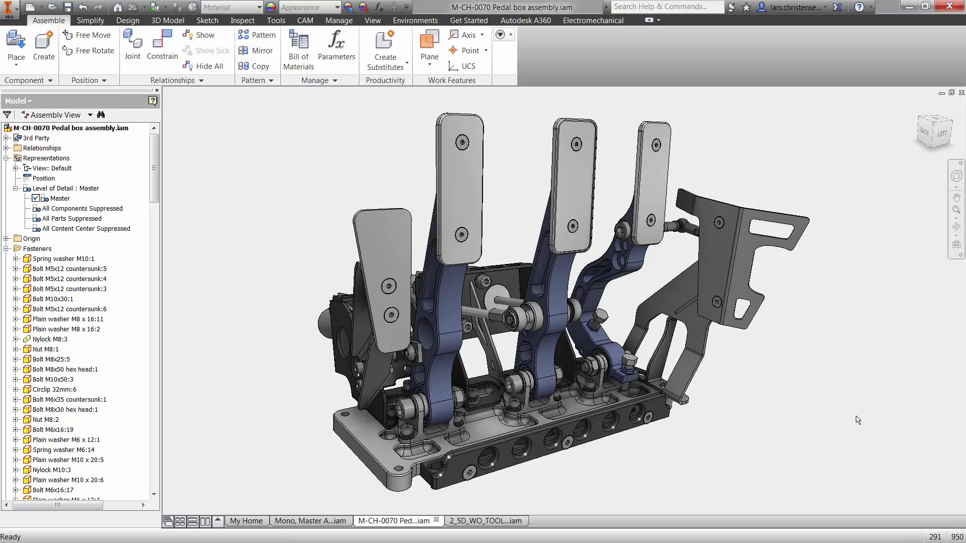
left_click(597, 298)
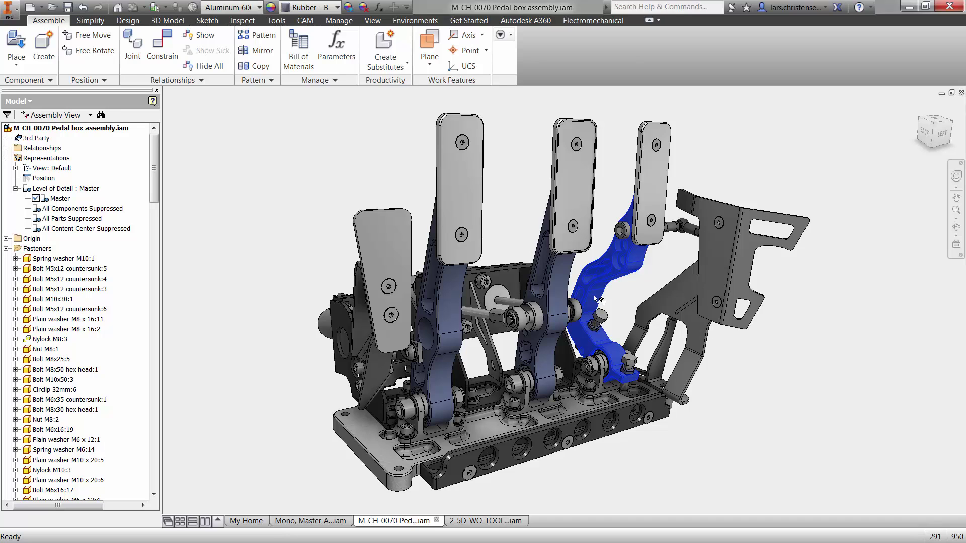
- Open the pedal arm as the standalone M-CH-0029-A Throttle pedal part in home view, showing CAM commands
right_click(598, 299)
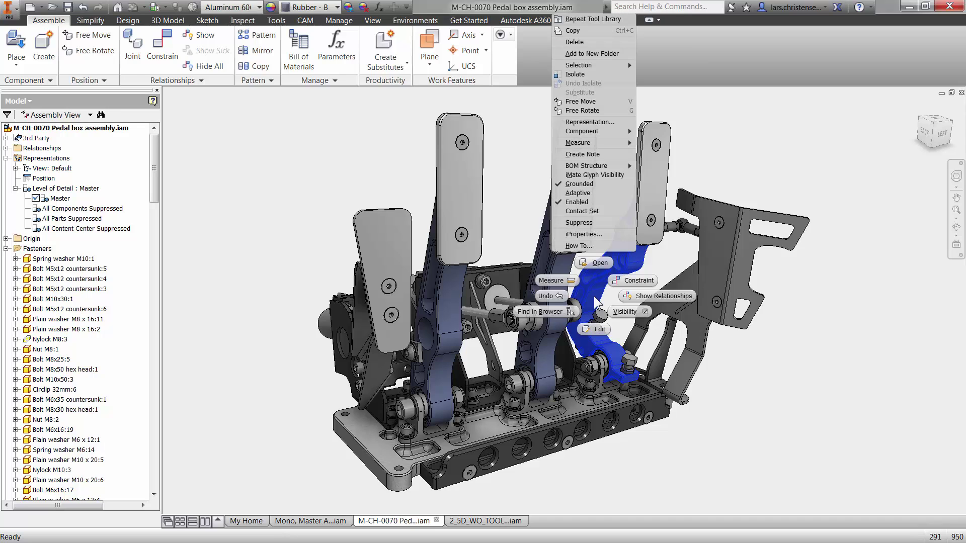
left_click(599, 268)
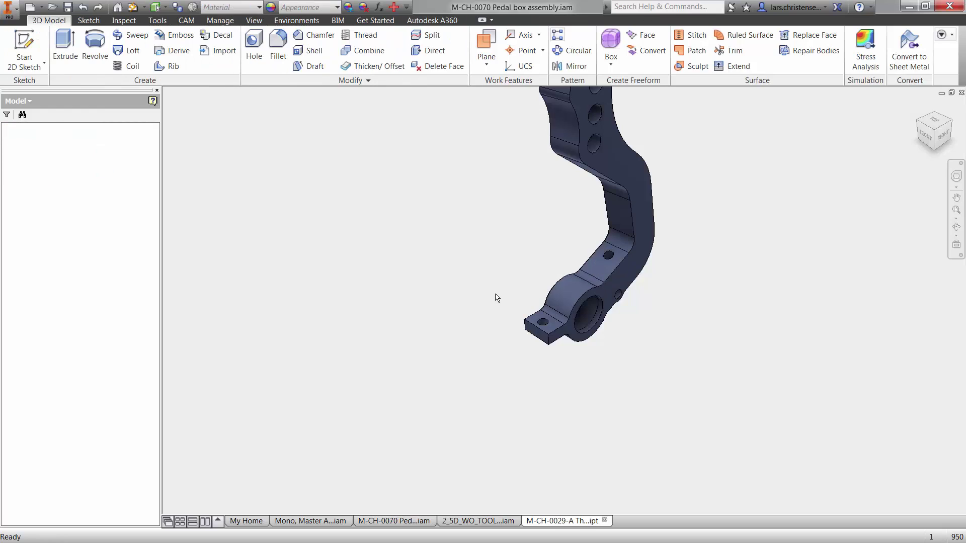
key("F6")
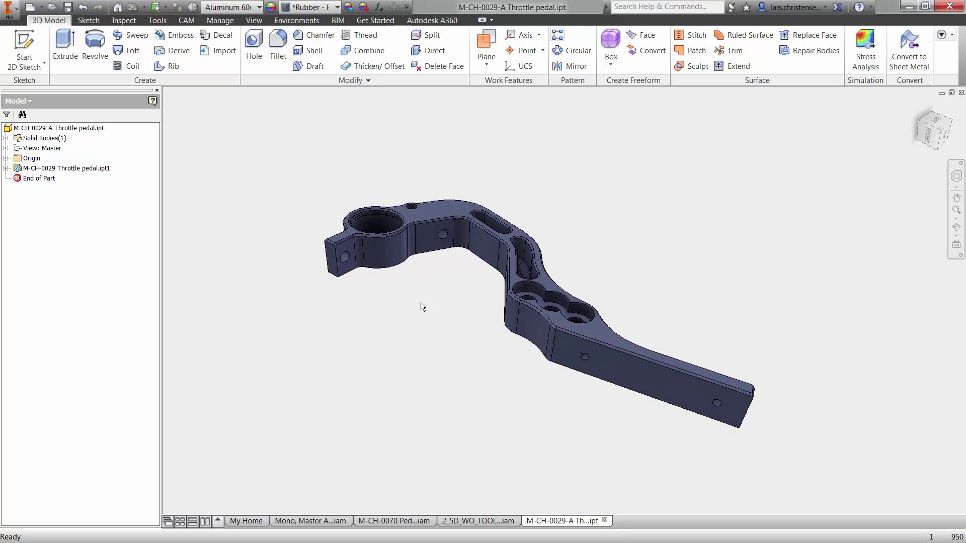
left_click(187, 21)
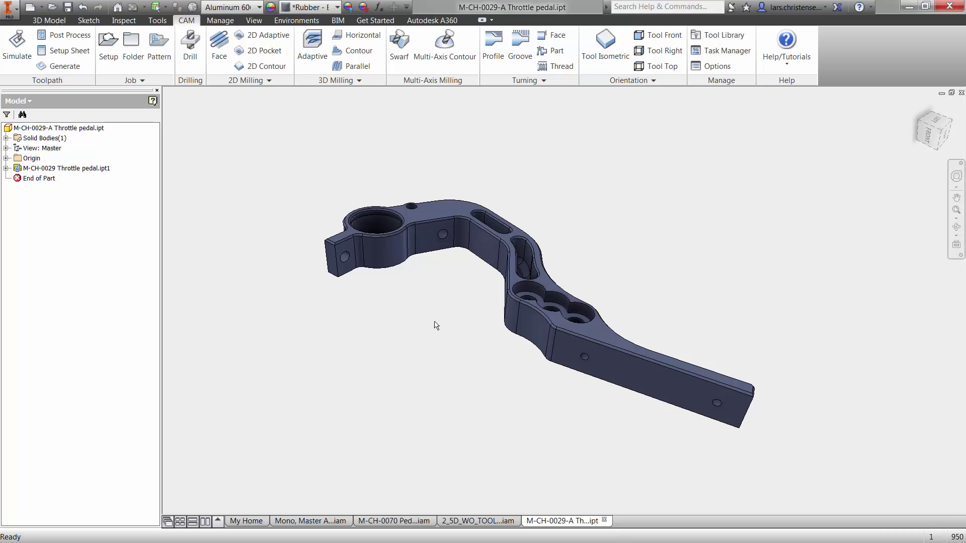
- Switch to the 2_5D_WO_TOOLPATH.iam vise assembly and select Setup1 to display its stock box
left_click(487, 525)
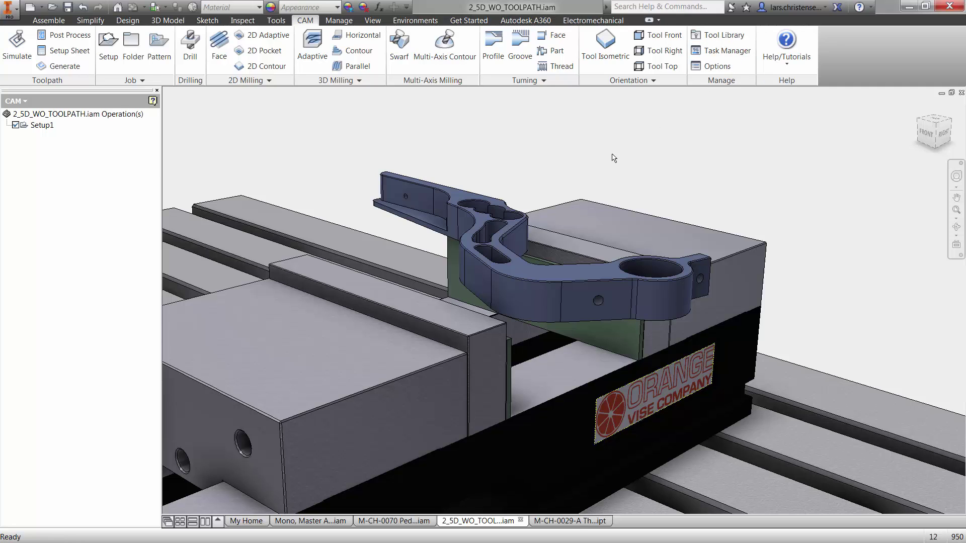
left_click(41, 125)
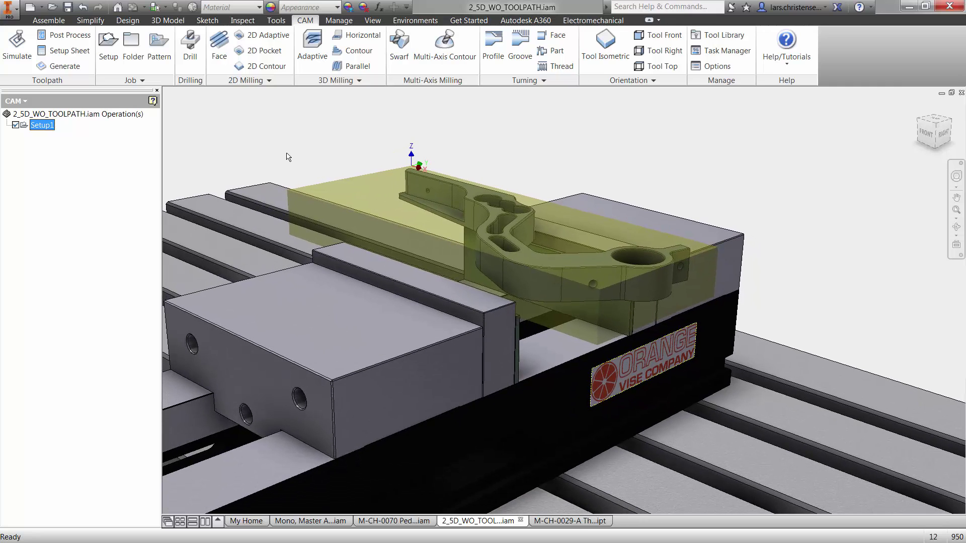
left_click(390, 127)
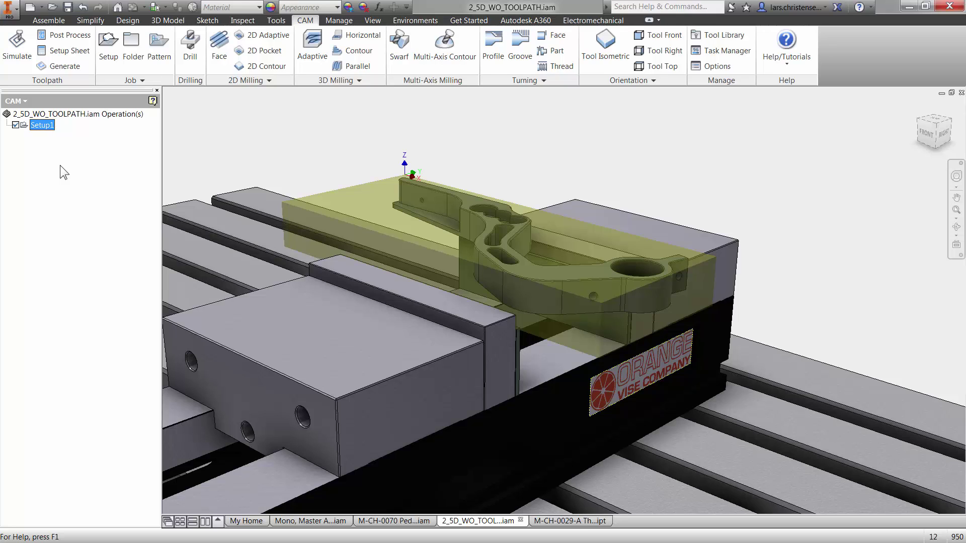
- Start a Face operation on Setup1 and bring up its Select Tool library
left_click(222, 47)
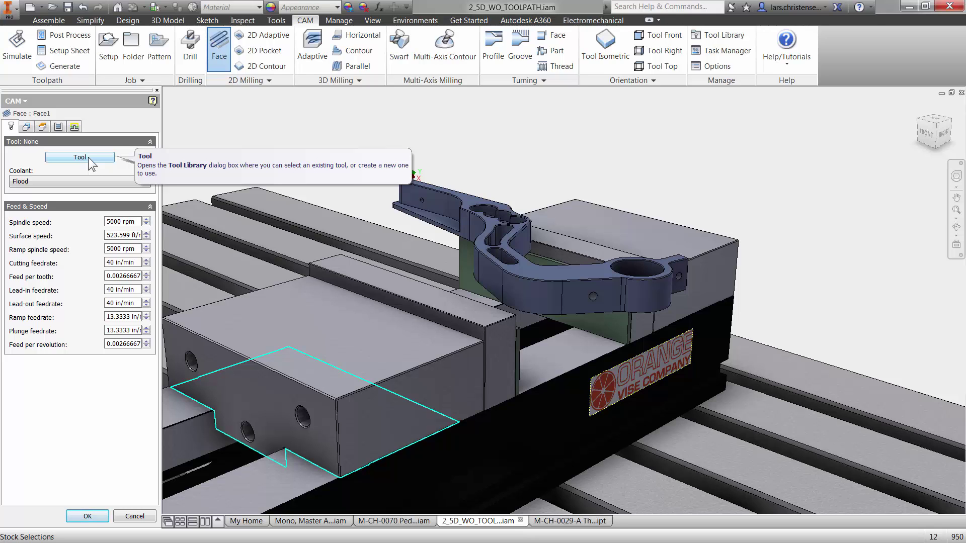
left_click(89, 157)
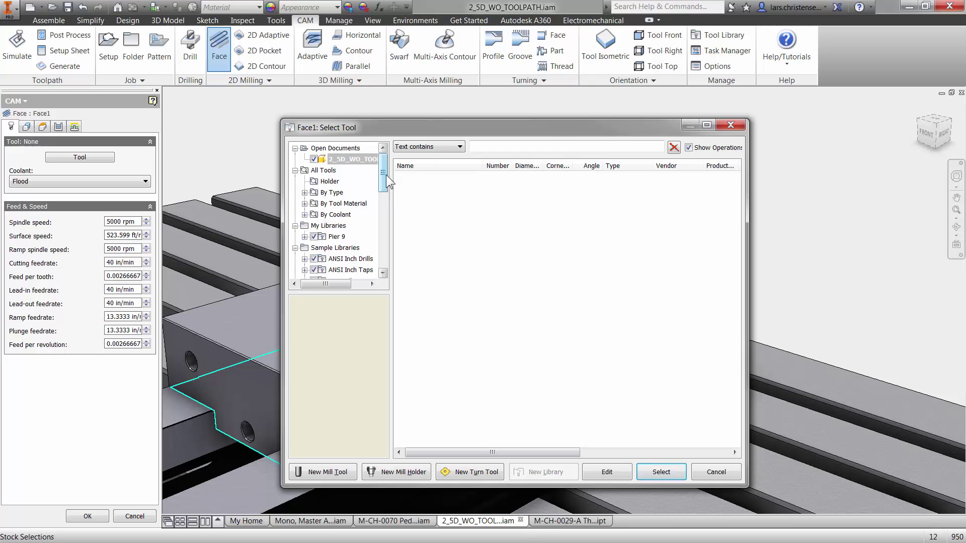
- Pick tool #1, the Ø50 mm face mill, from the Tutorial library
left_click_drag(385, 174, 384, 235)
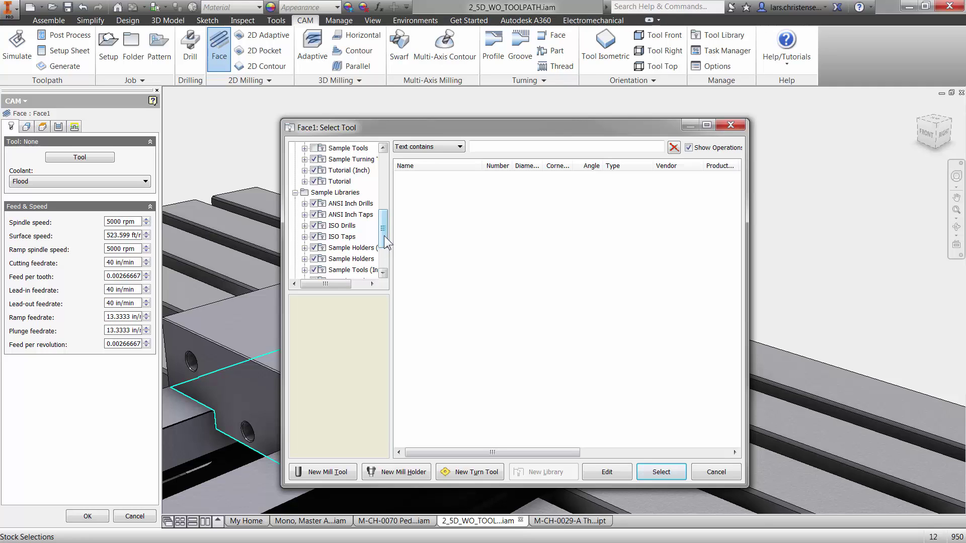
left_click_drag(384, 236, 388, 253)
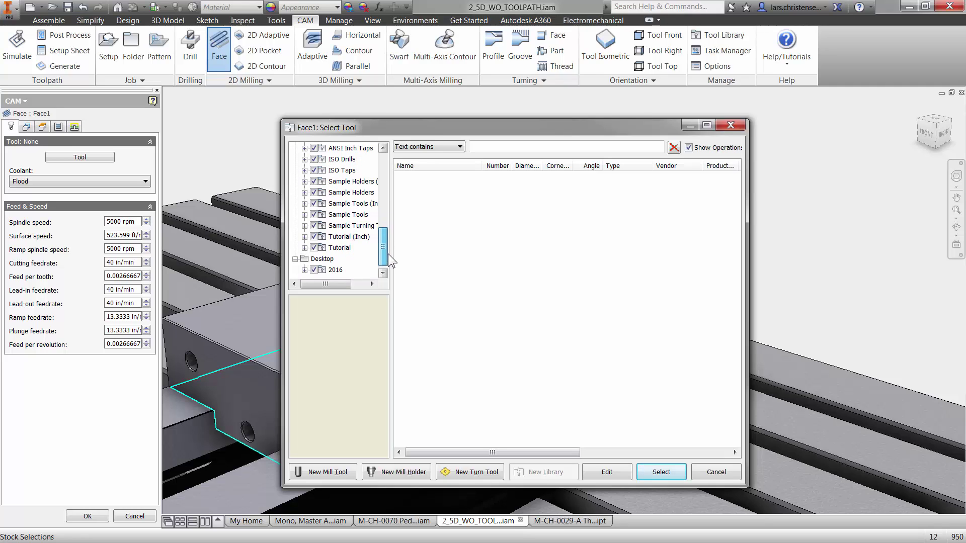
left_click(341, 250)
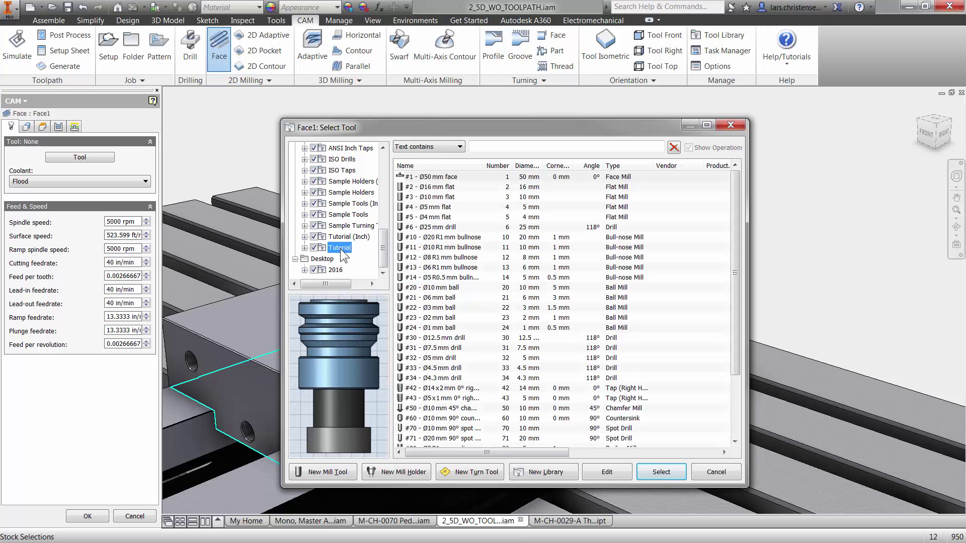
left_click(443, 179)
- Confirm the Ø50 mm face mill and accept the Face settings to generate the Face1 toolpath
double_click(443, 179)
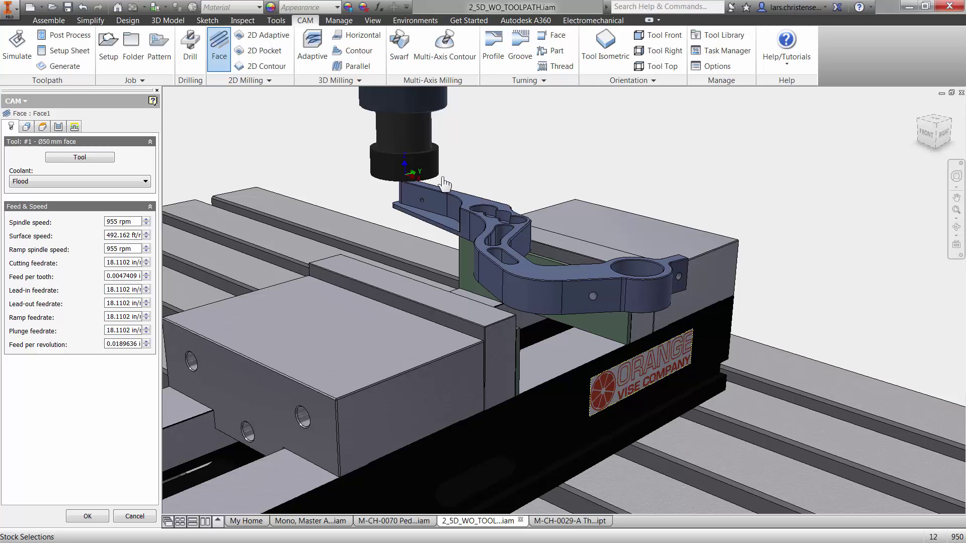
left_click(93, 511)
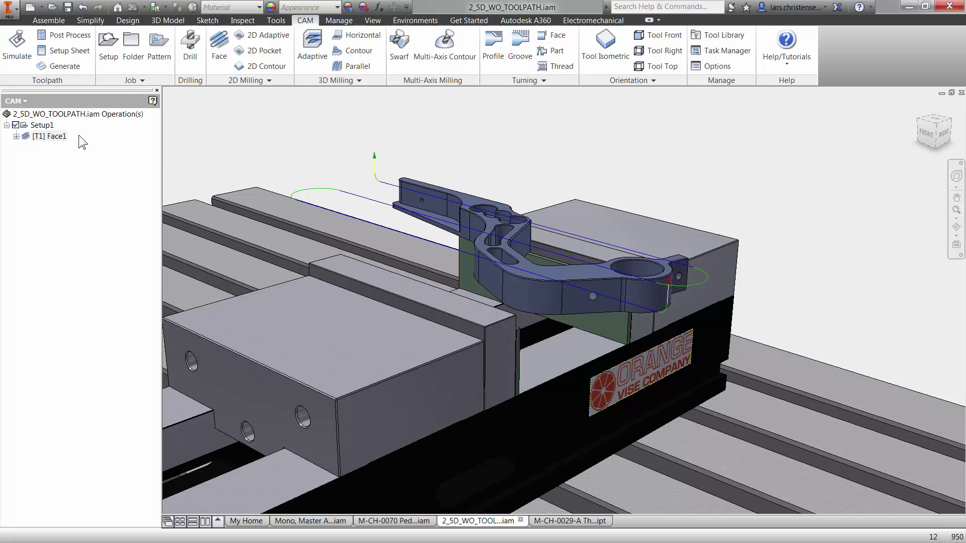
- Bring up the context menu for the [T1] Face1 operation
right_click(44, 141)
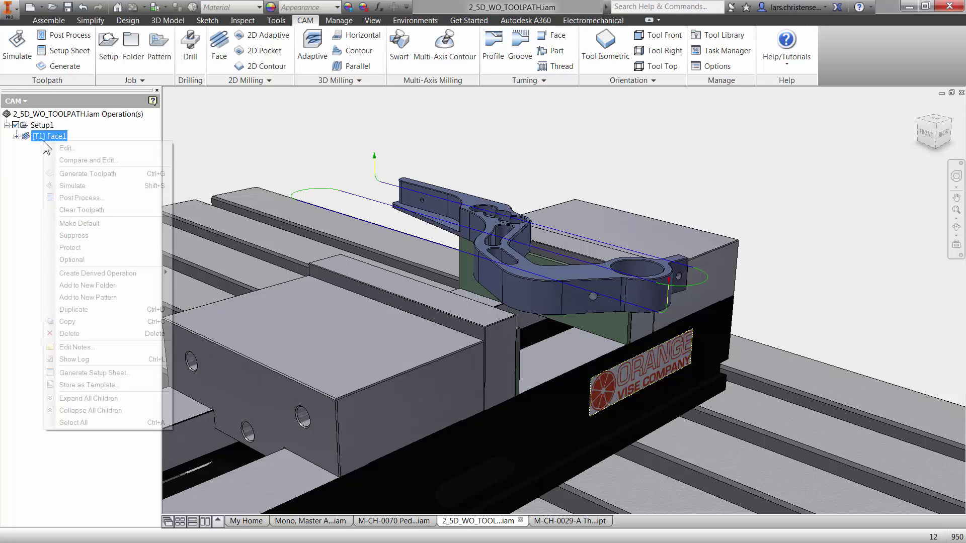
- Reopen Face1 for editing to check the Ø50 mm tool, flood coolant and 955 rpm
left_click(71, 185)
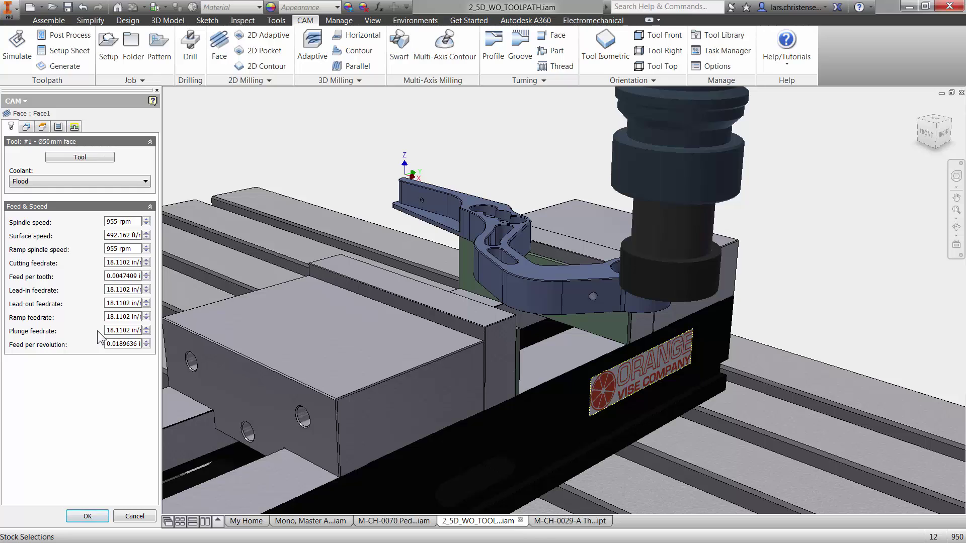
- Accept the Face1 settings, then simulate and play the facing toolpath over the pedal
left_click(81, 517)
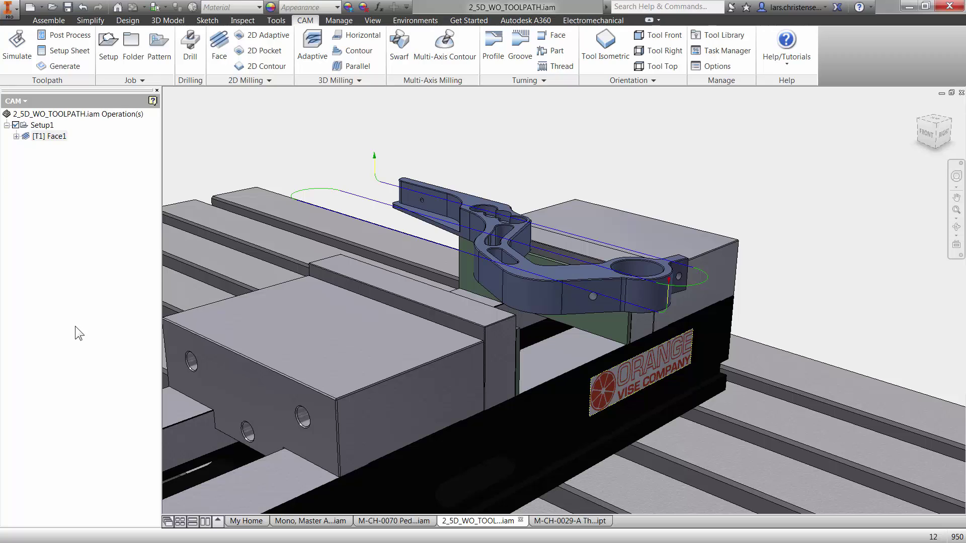
left_click(16, 48)
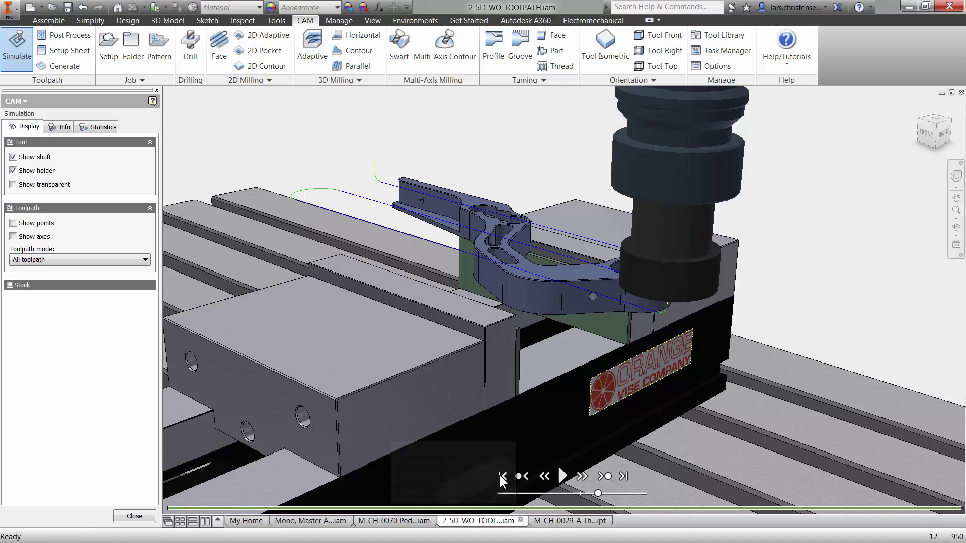
left_click(563, 476)
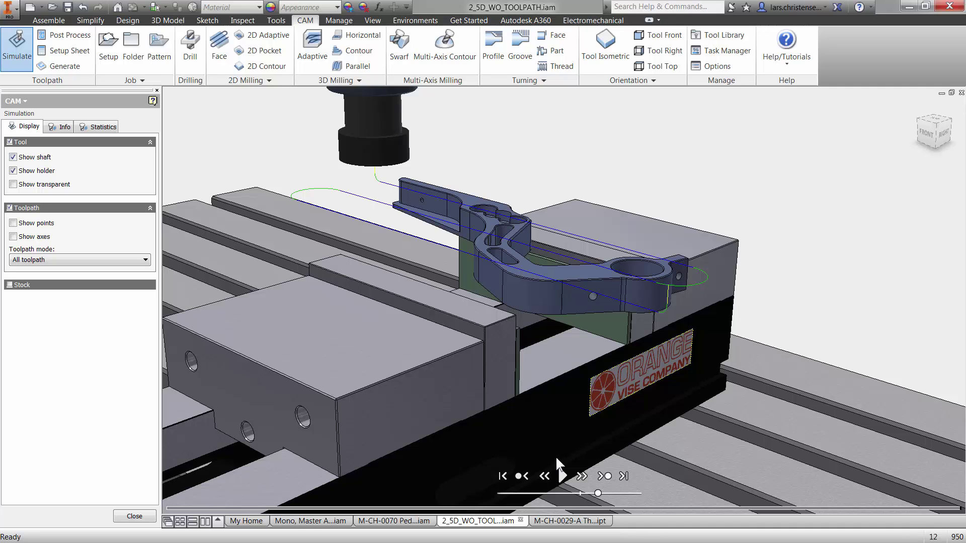
- Replay the Face1 simulation with Stock shown, pause it, and close the simulation
left_click(11, 285)
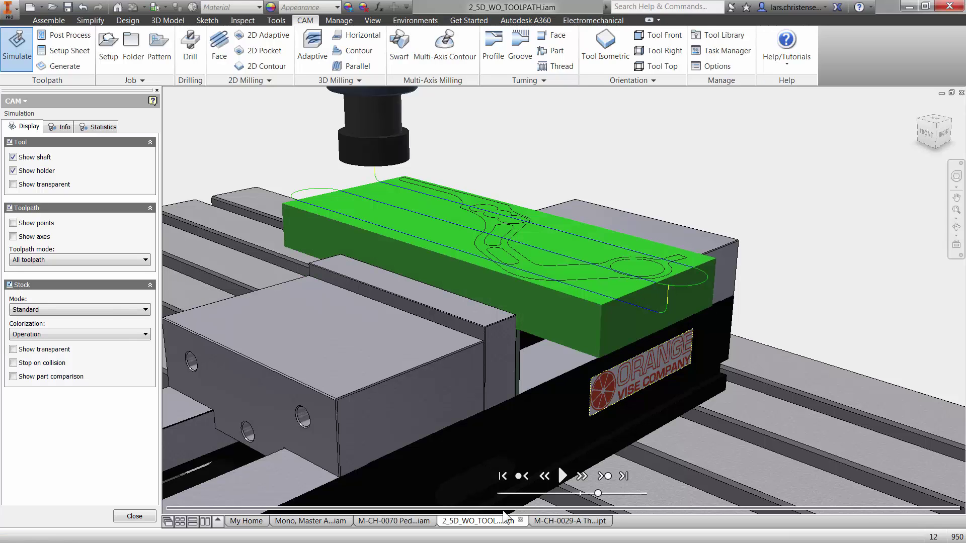
left_click(561, 475)
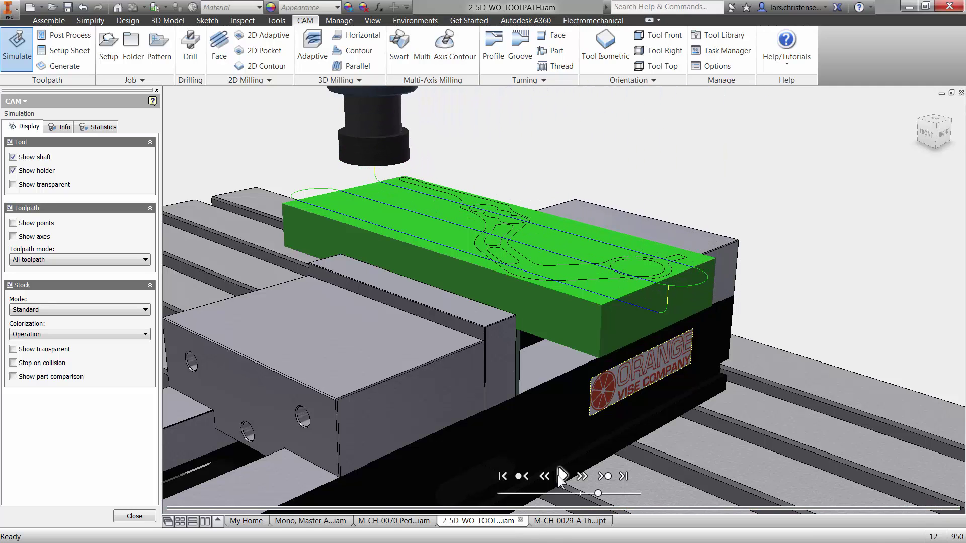
left_click(561, 475)
left_click(130, 516)
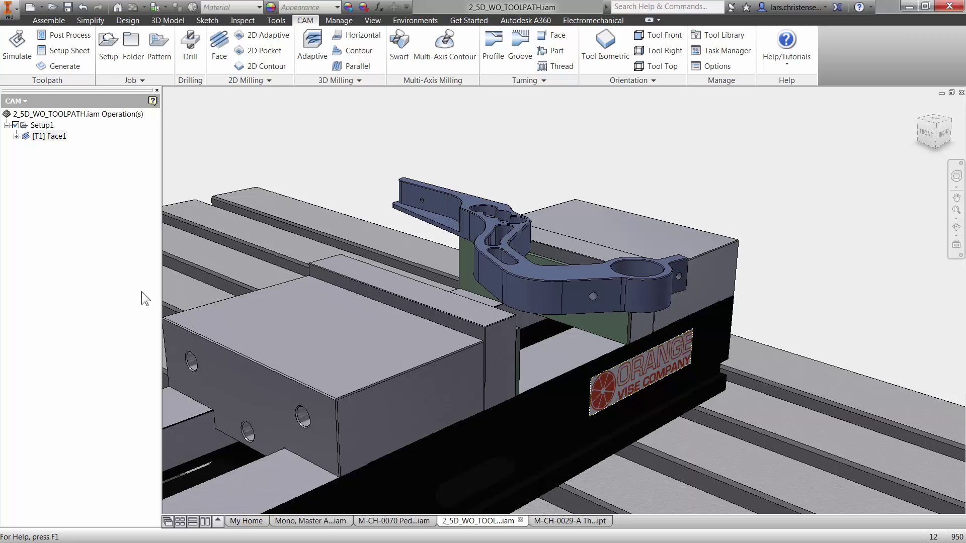
- Post the Face1 toolpath with the haas.cps Generic HAAS post as program number 3333
left_click(75, 34)
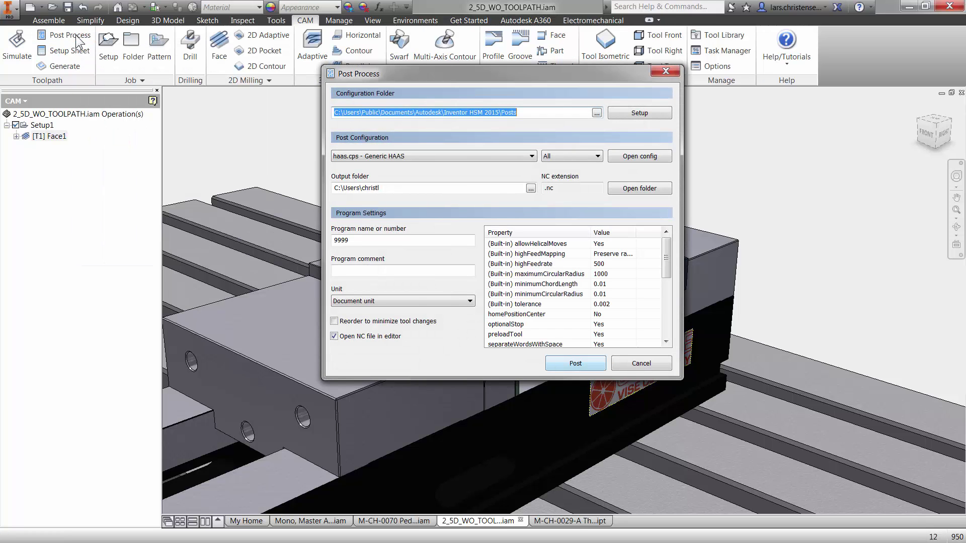
left_click(525, 158)
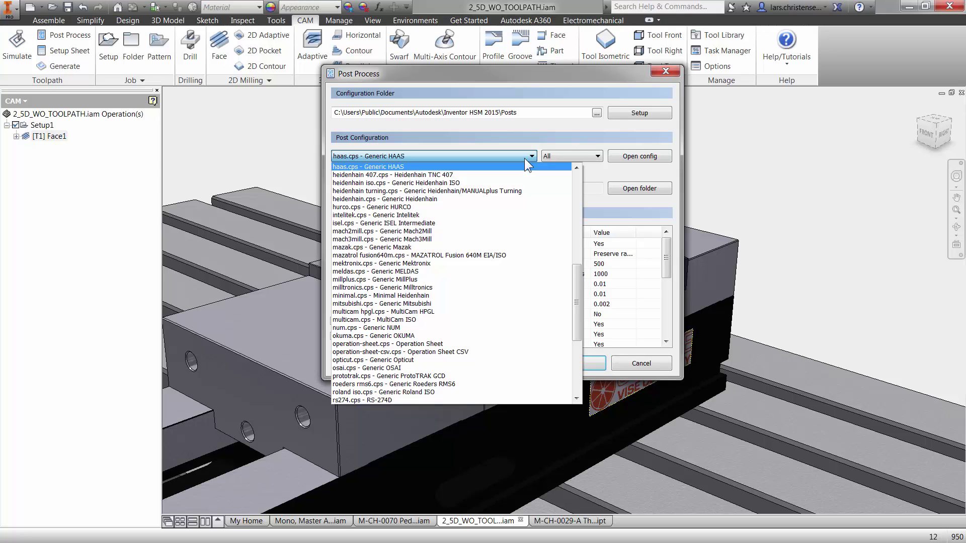
left_click(541, 132)
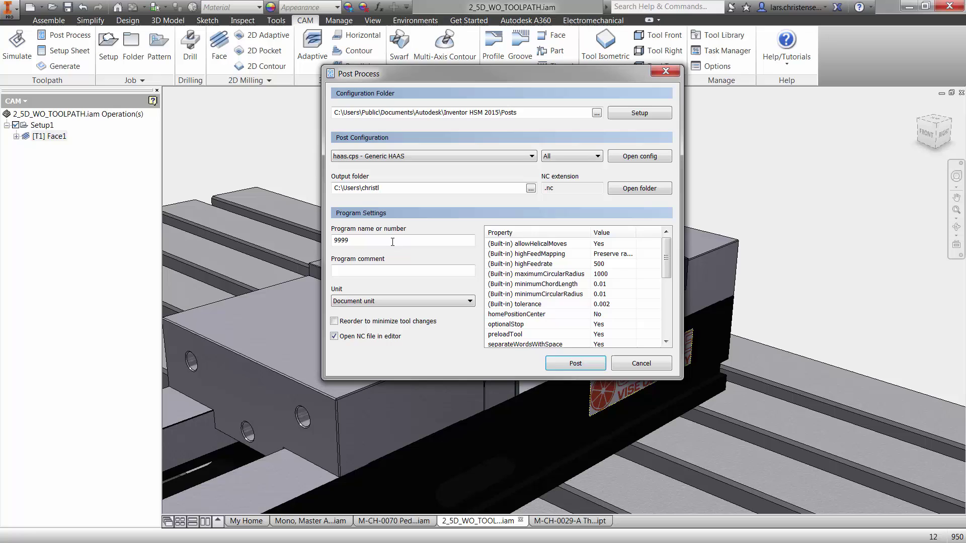
key("Tab")
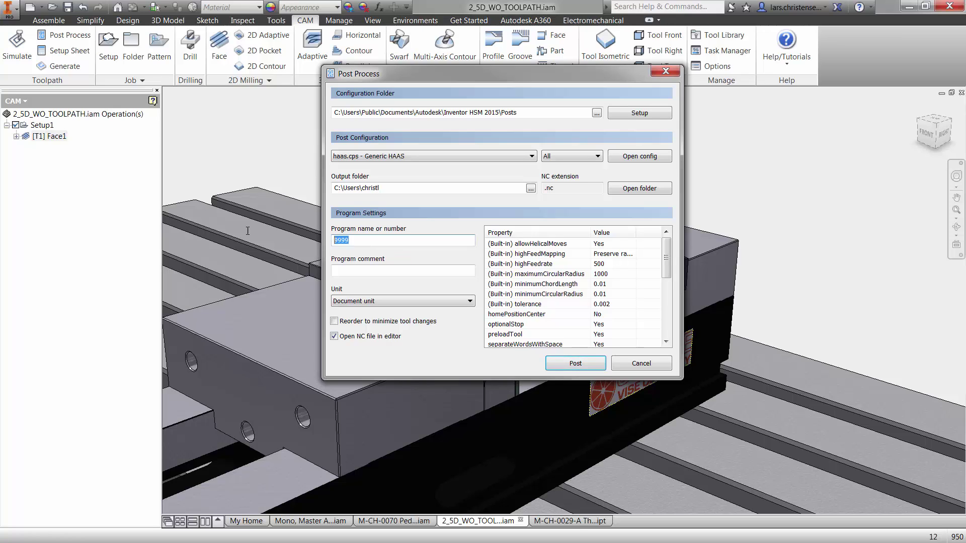
type("3333")
left_click(575, 365)
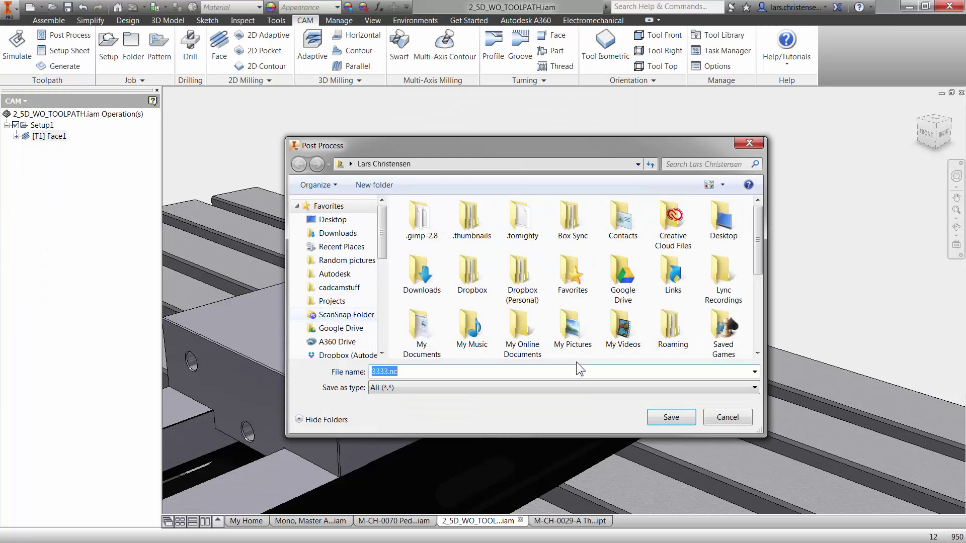
- Save 3333.nc to the Desktop so the O03333 G-code opens in Inventor HSM Edit
left_click(332, 220)
left_click(660, 412)
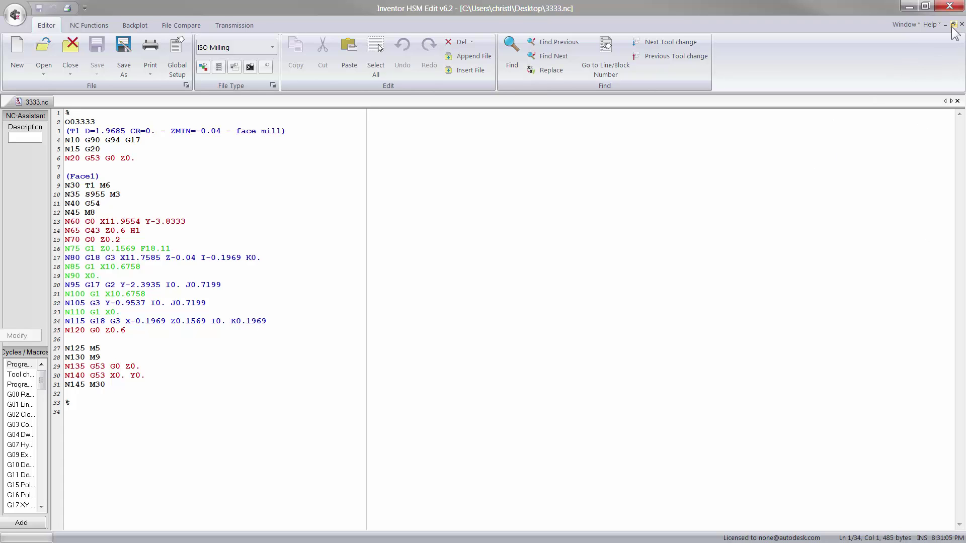
- Close Inventor HSM Edit to return to the 2_5D_WO_TOOLPATH assembly
left_click(953, 10)
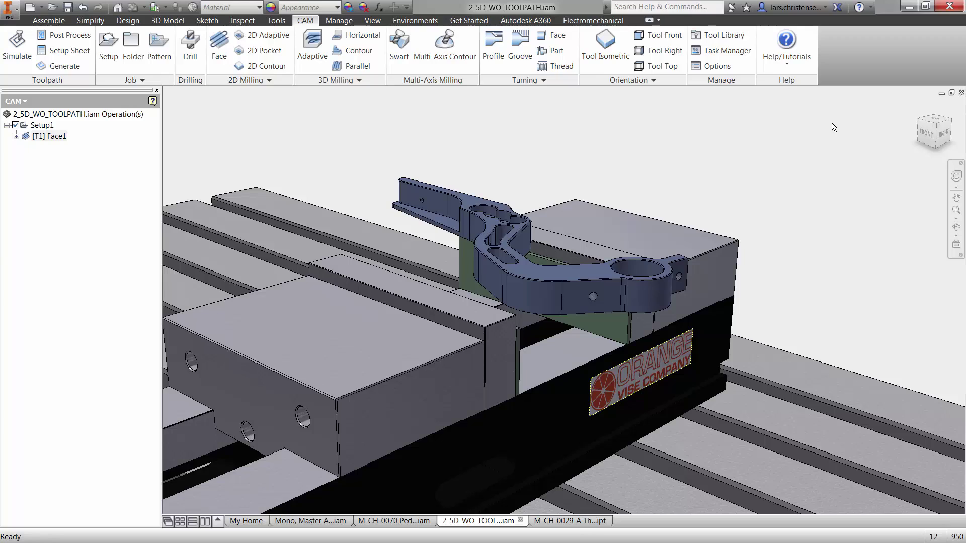